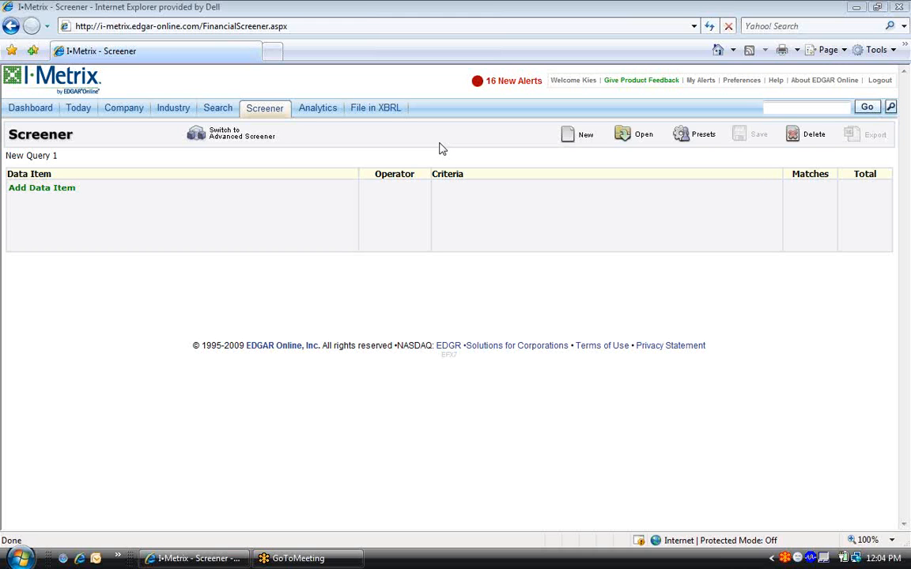
Step: Switch to the Advanced Screener and add the condition that Revenue for the trailing 12 months is greater than 1B
click(258, 146)
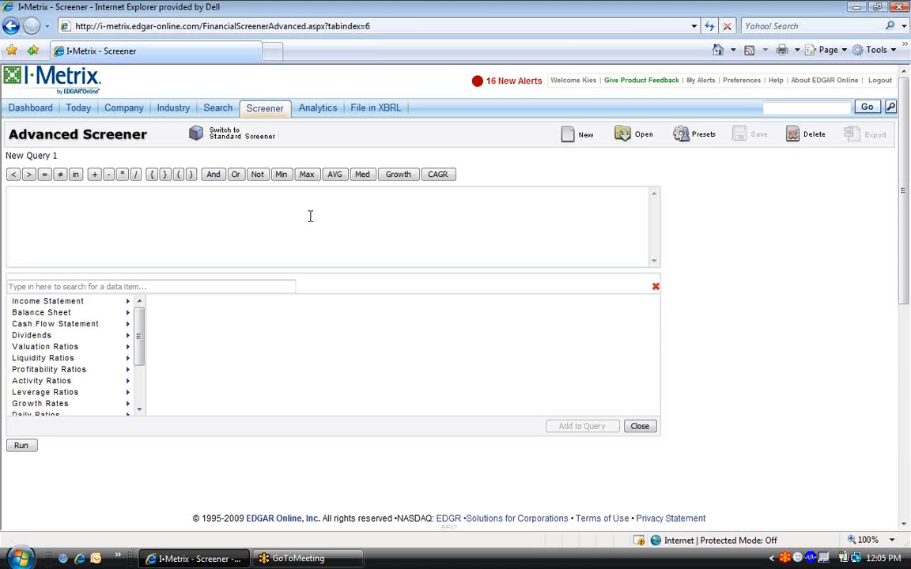
click(109, 306)
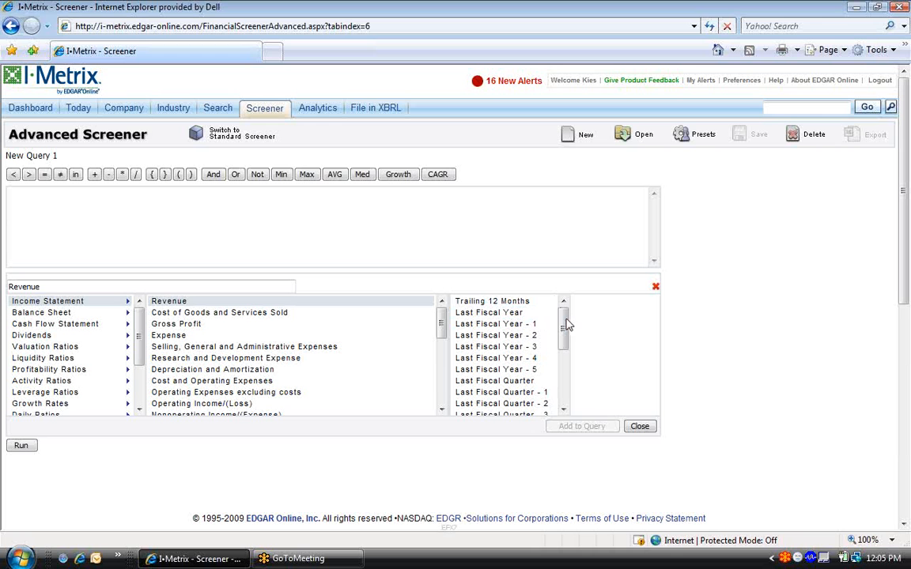
mouse_move(565, 321)
mouse_down()
mouse_move(566, 372)
mouse_move(565, 308)
mouse_up()
drag(565, 320, 562, 383)
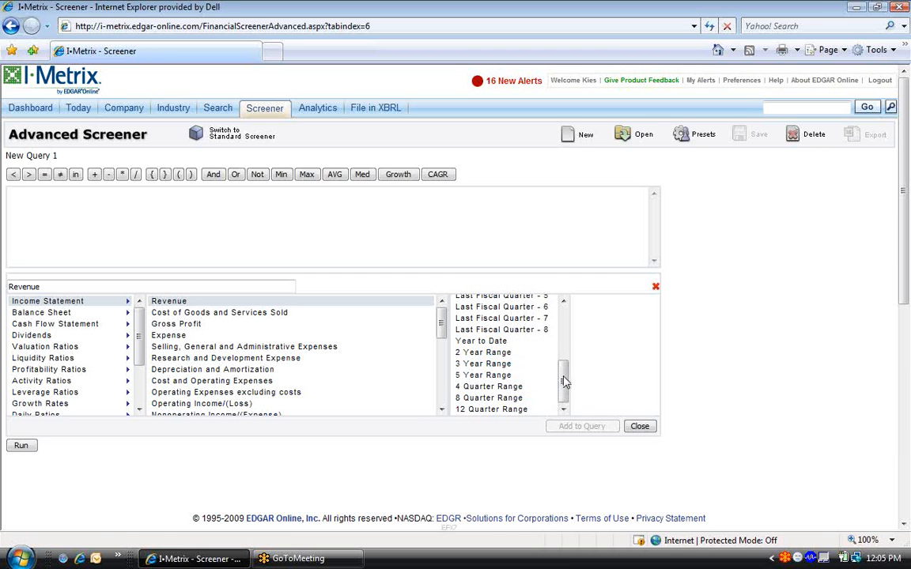
drag(566, 395, 566, 330)
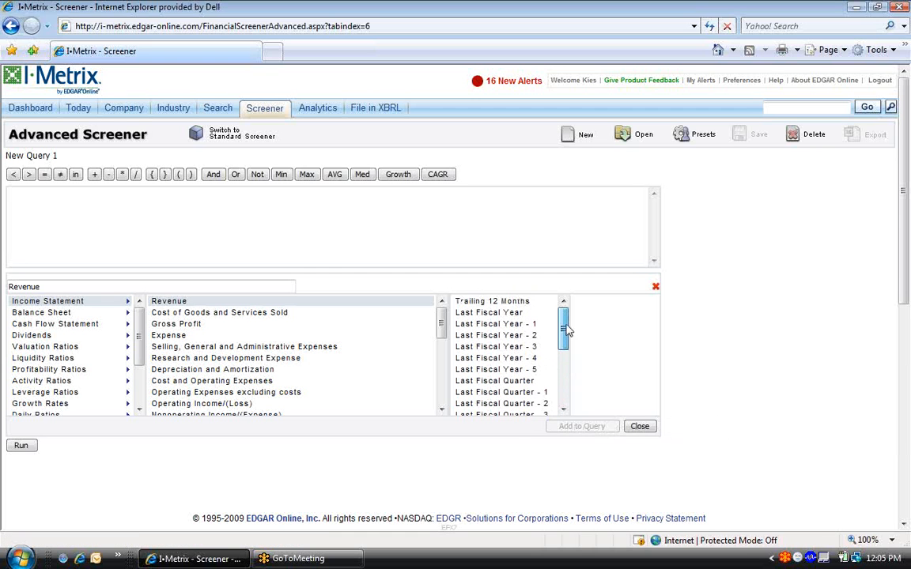
double_click(514, 302)
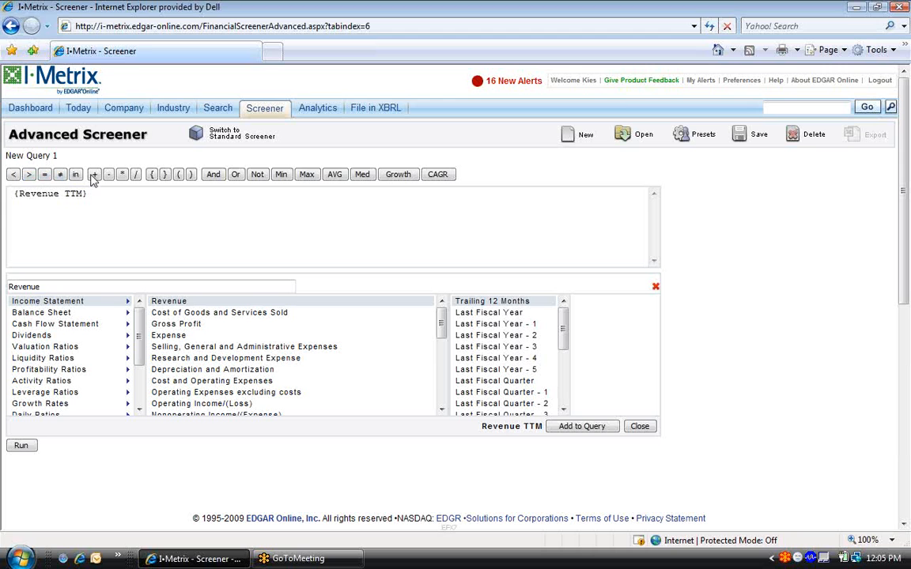
click(28, 174)
text(1B)
Step: Extend the query with an AND condition requiring Market Cap greater than 2B
click(214, 177)
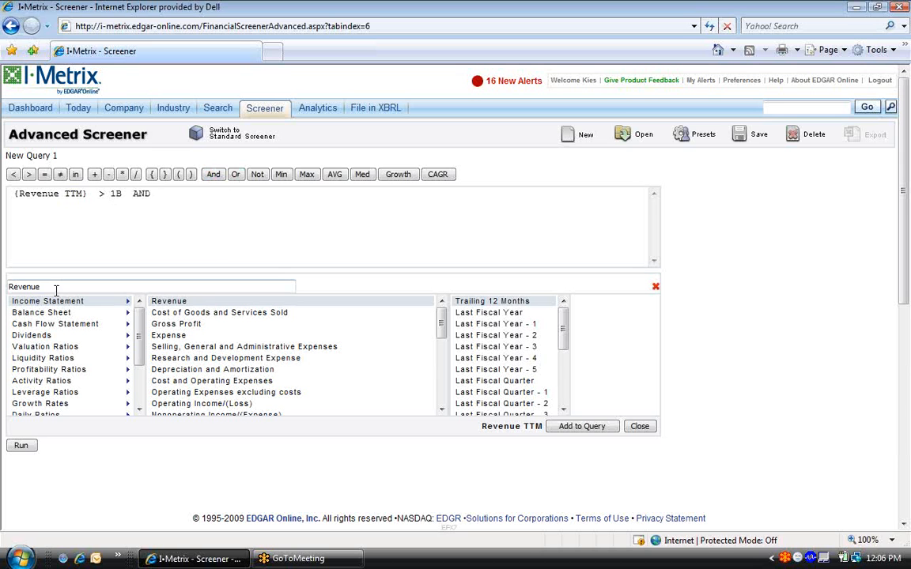
drag(53, 287, 11, 295)
text(ma)
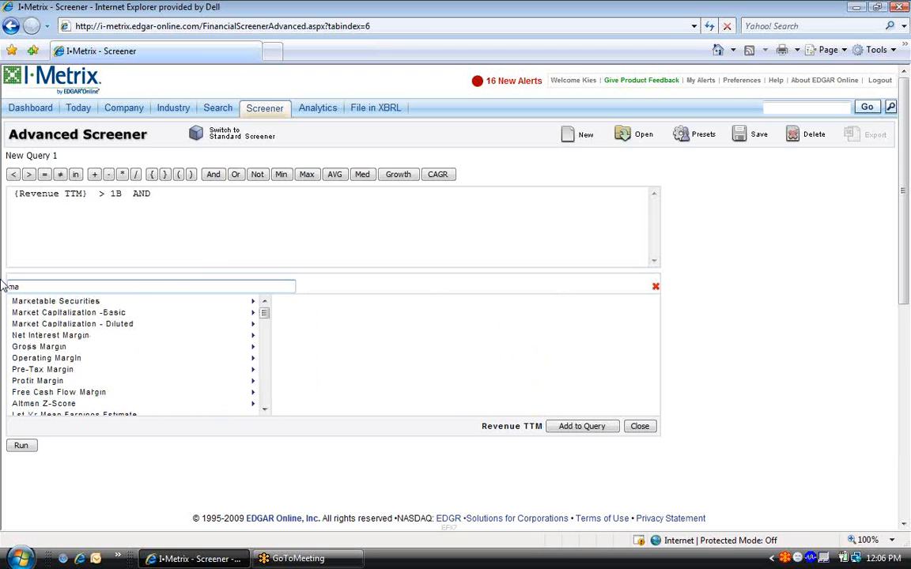
text(rket)
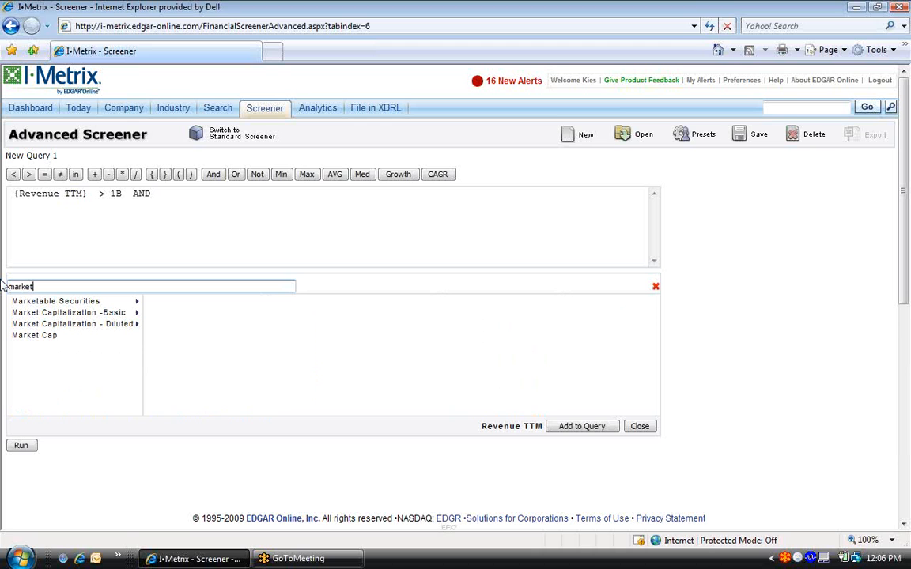
click(66, 347)
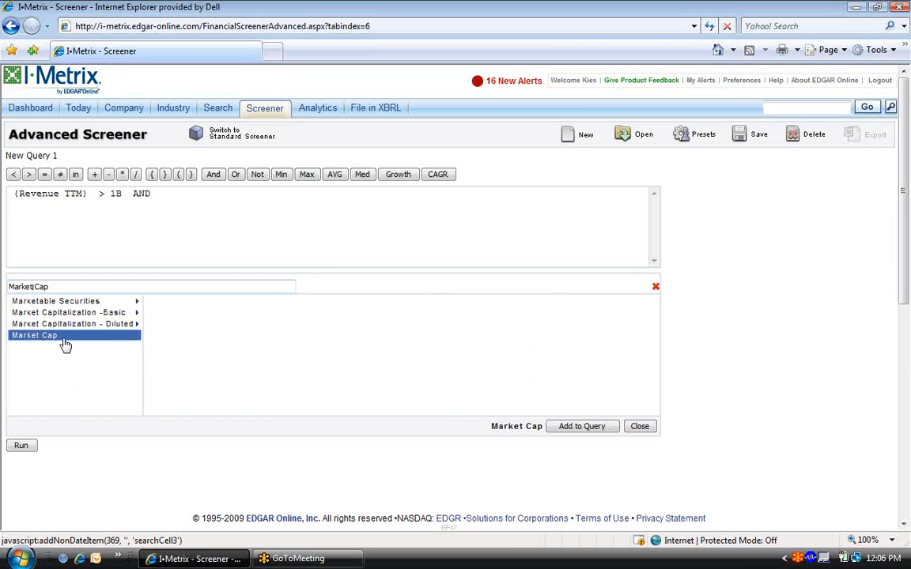
click(580, 428)
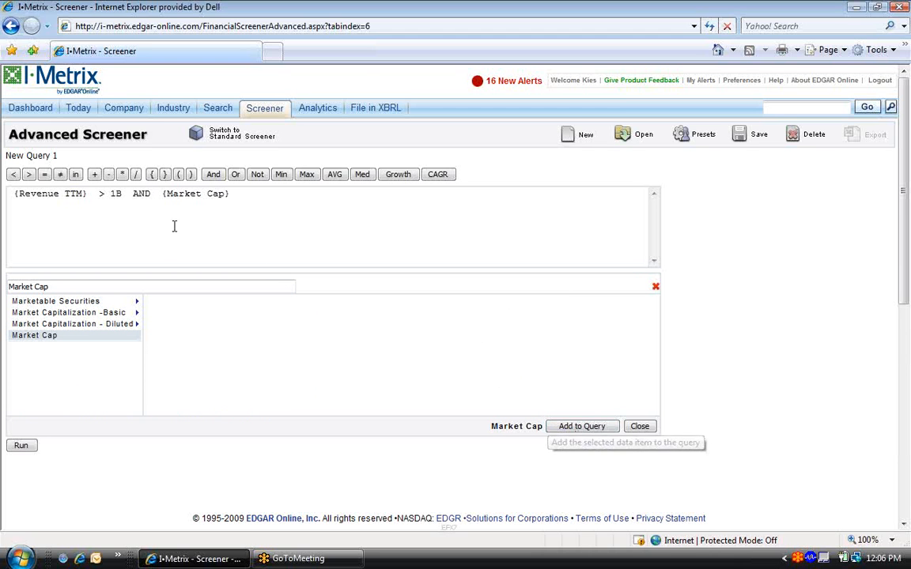
click(29, 175)
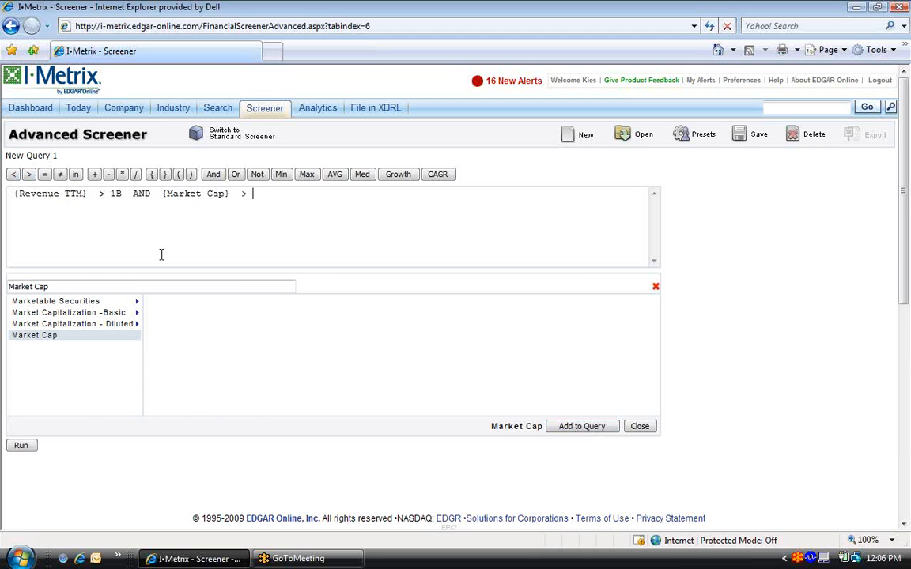
text(2B)
Step: Append "and (" to the query, followed by the Industry condition for Air Courier
text(anfd)
key(BackSpace)
key(BackSpace)
text(d ()
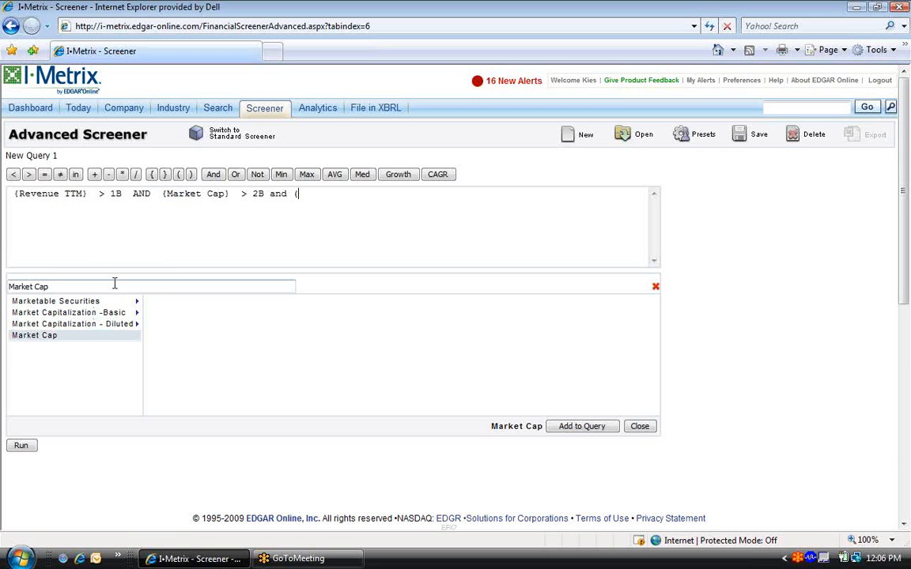
drag(114, 285, 6, 291)
text(Indu)
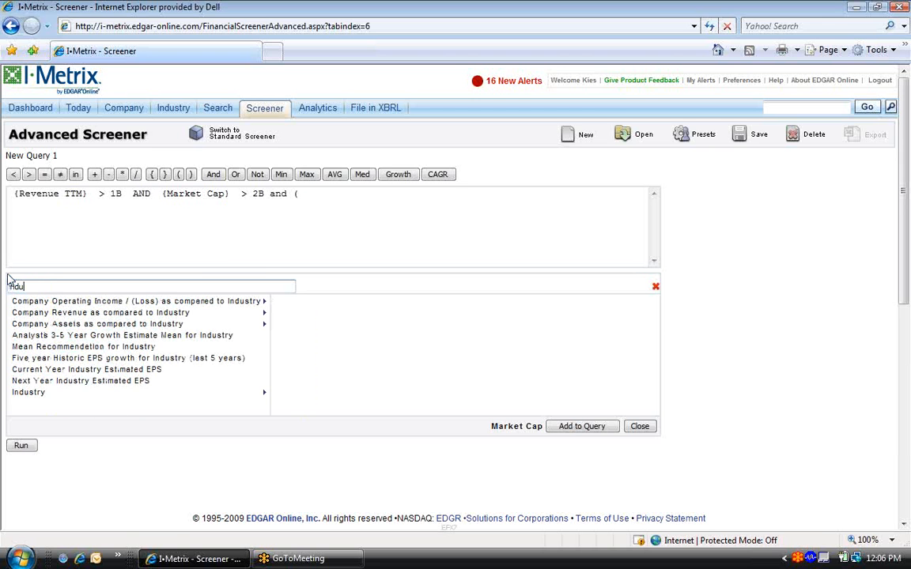
text(stry)
click(32, 393)
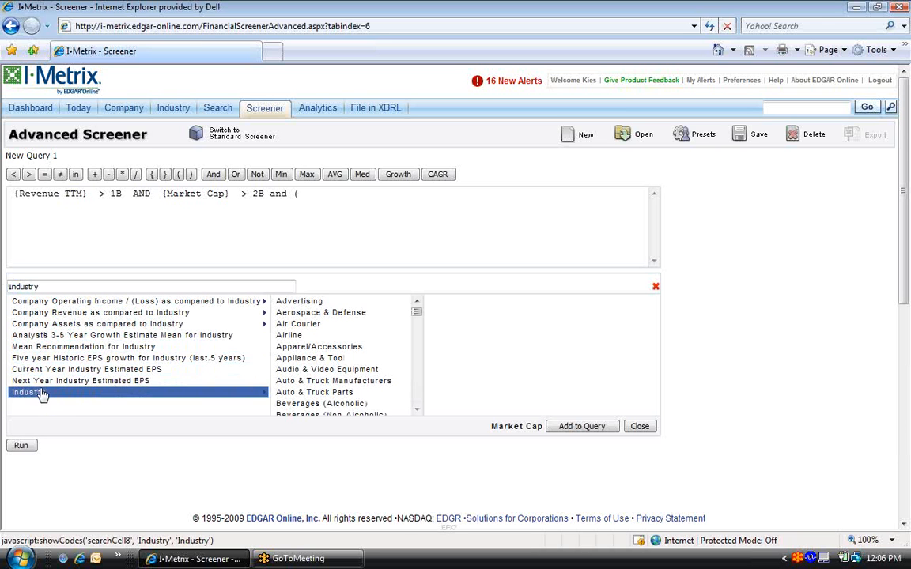
click(347, 326)
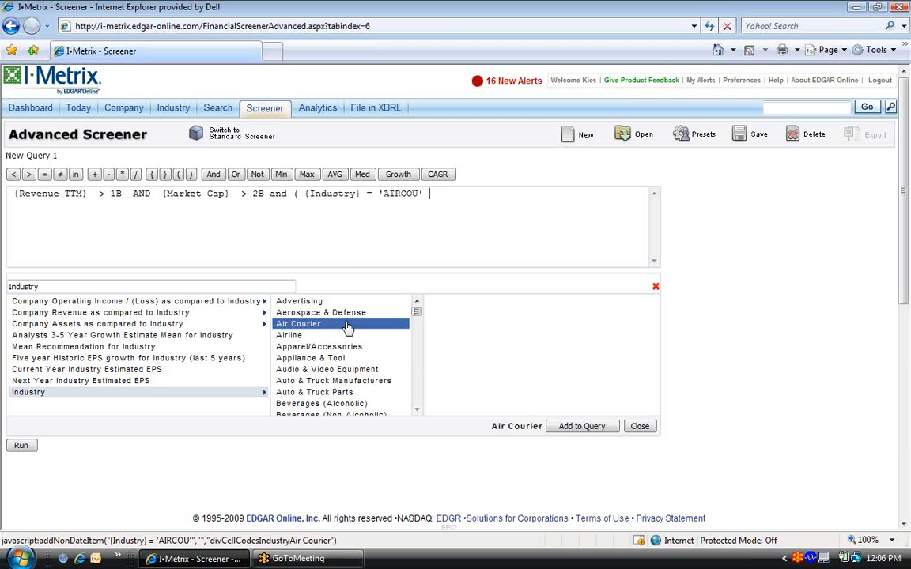
Step: Complete the parenthesized industry condition with OR Airline, and run the query to display its results
click(235, 176)
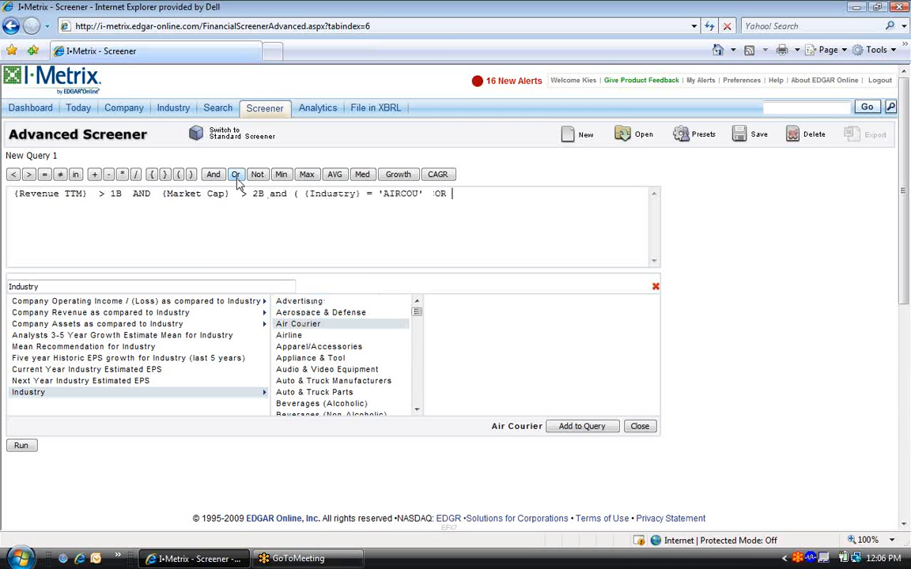
double_click(300, 335)
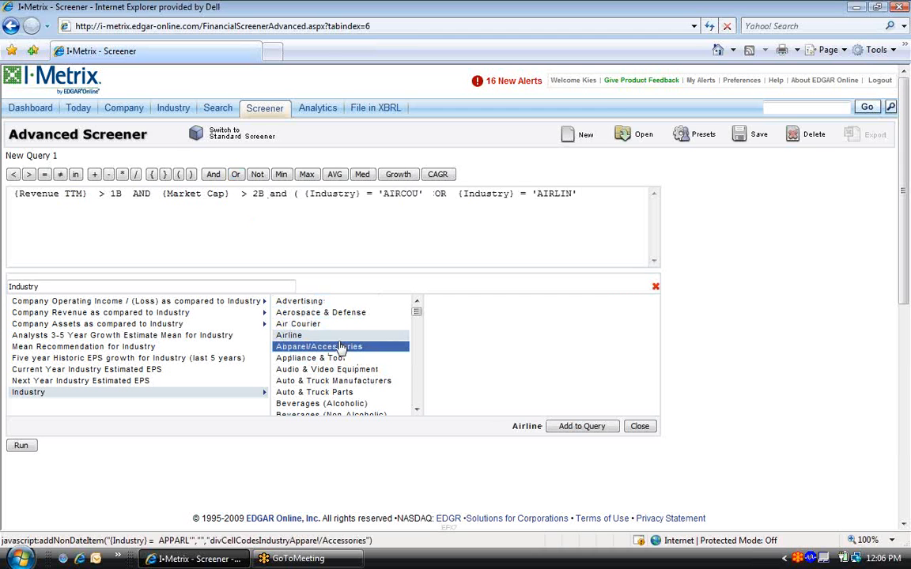
click(191, 175)
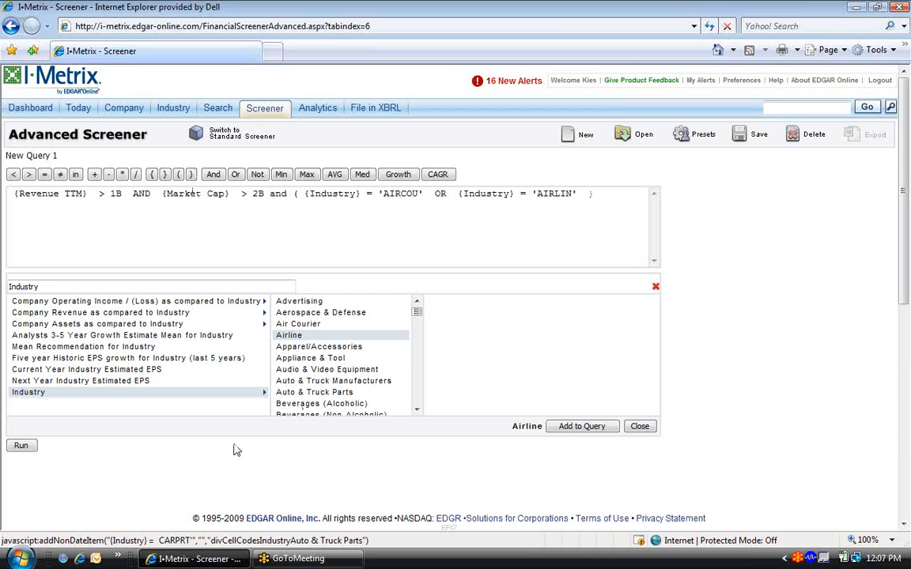
click(29, 446)
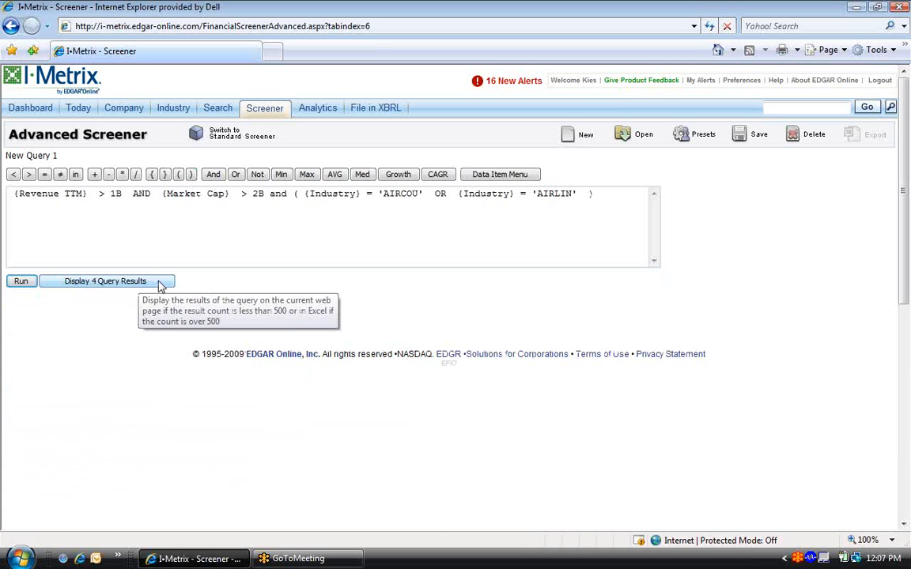
click(161, 285)
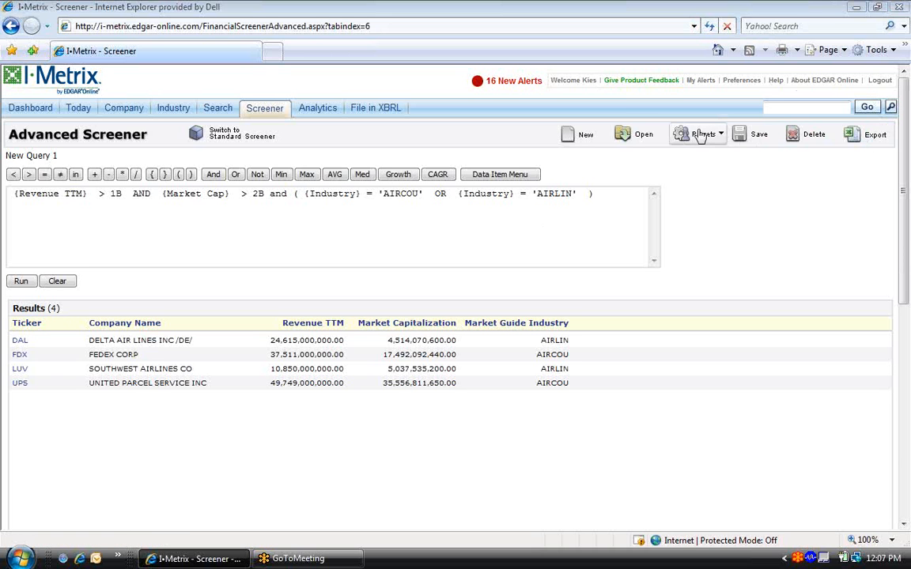
Step: Look at the naming option for saving the query and at the lists of saved screens and preset sample screens
click(755, 136)
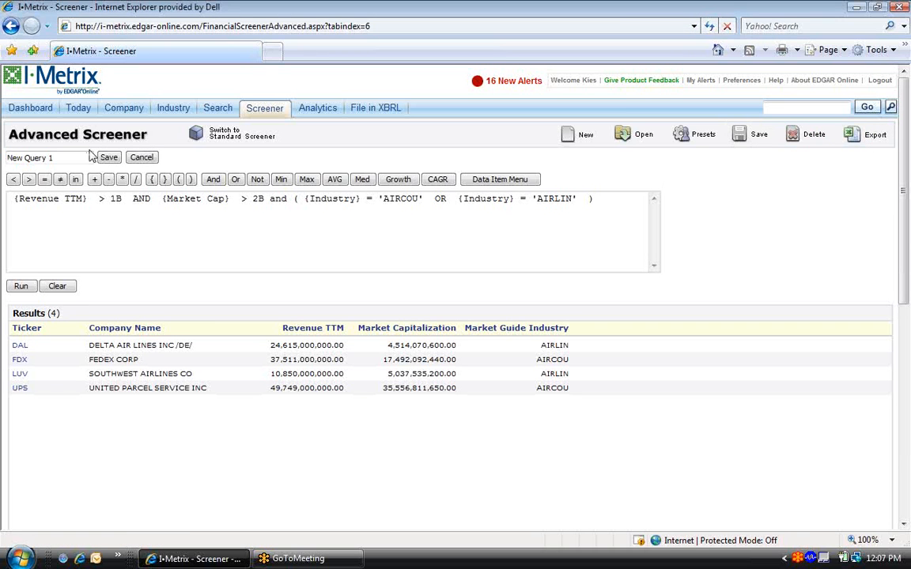
click(138, 159)
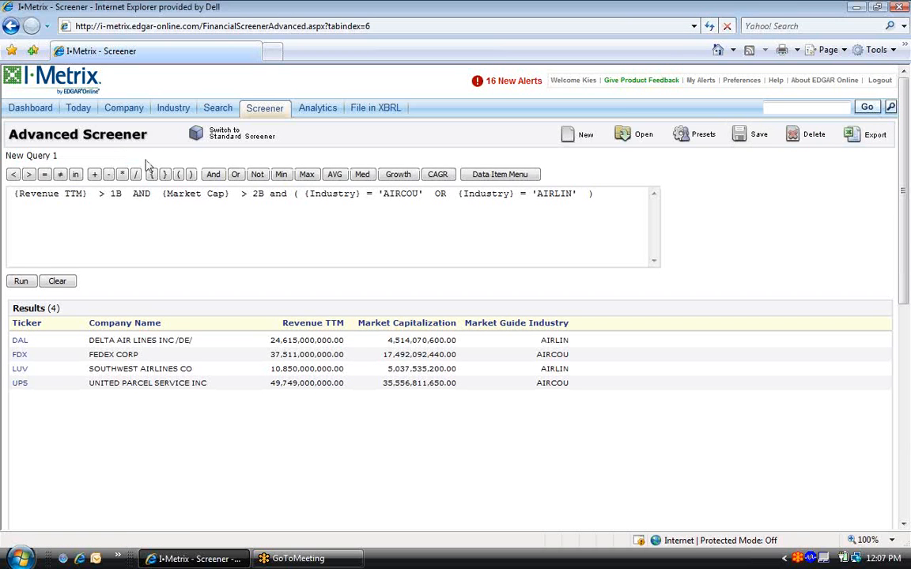
click(656, 142)
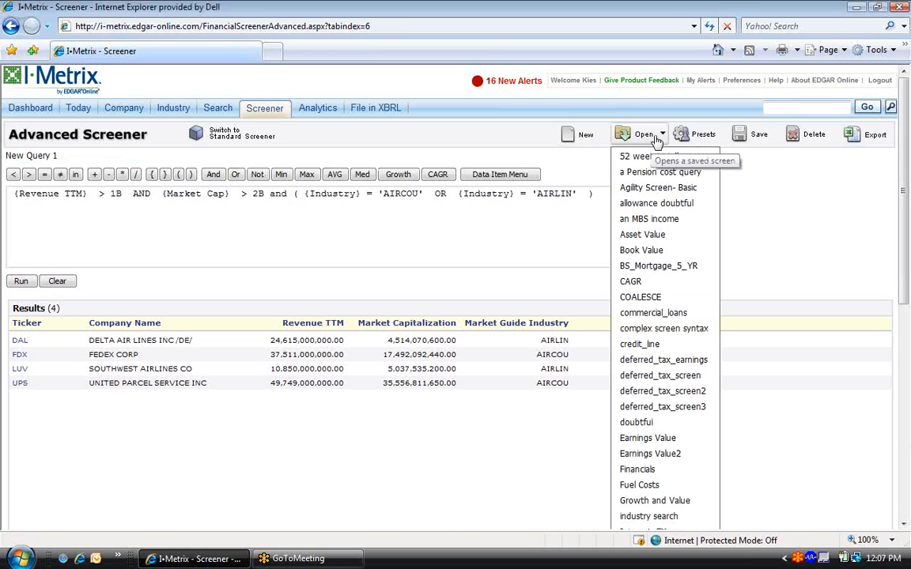
click(656, 142)
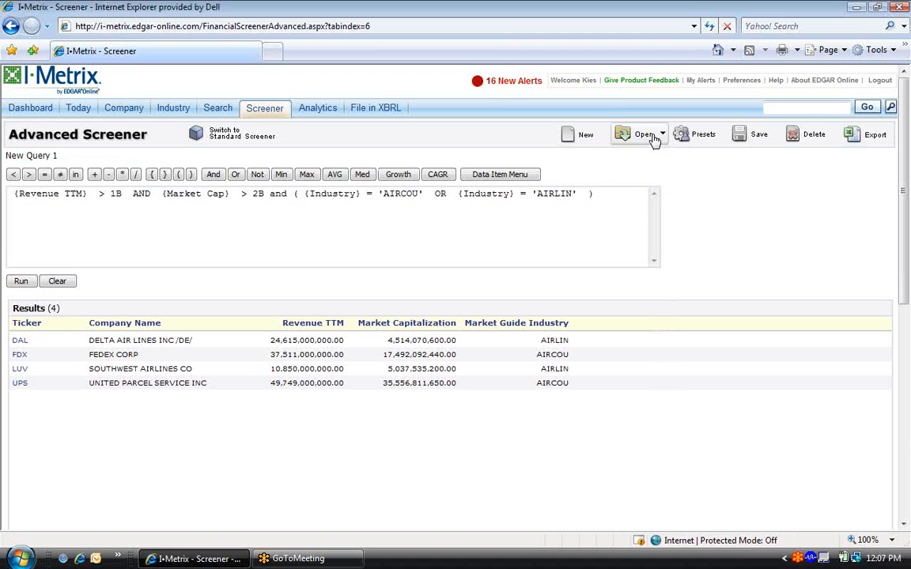
click(721, 138)
click(722, 140)
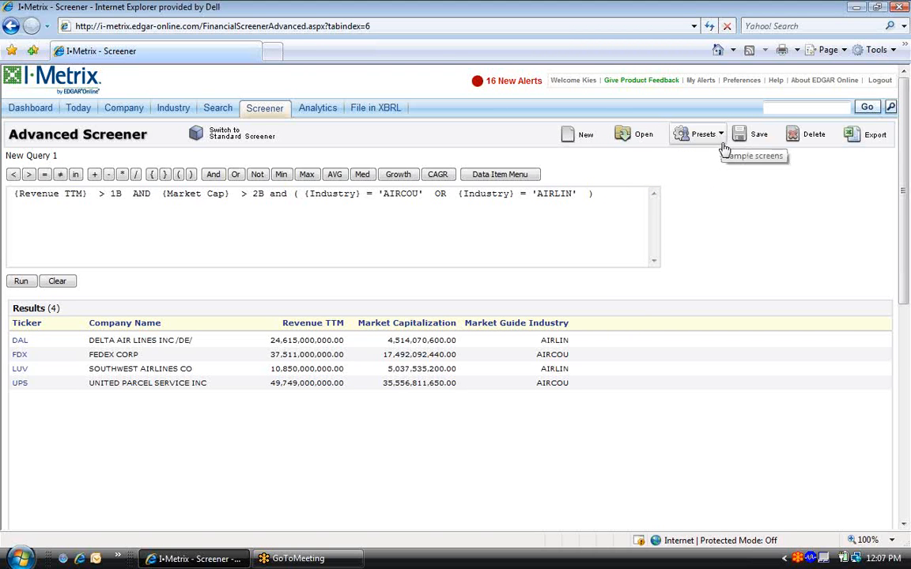
click(722, 142)
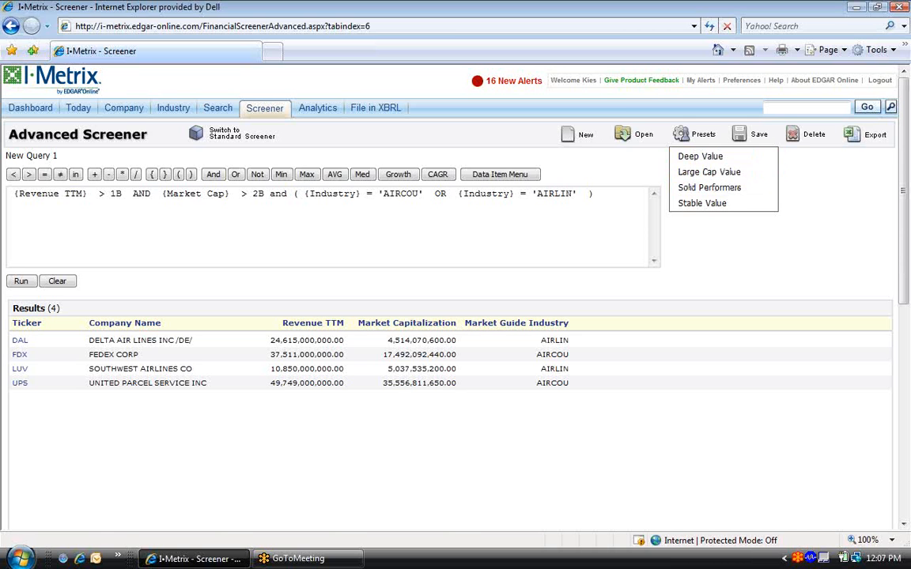
Step: Start a new query with the AVG function and remove its dataItemRange placeholder
click(584, 138)
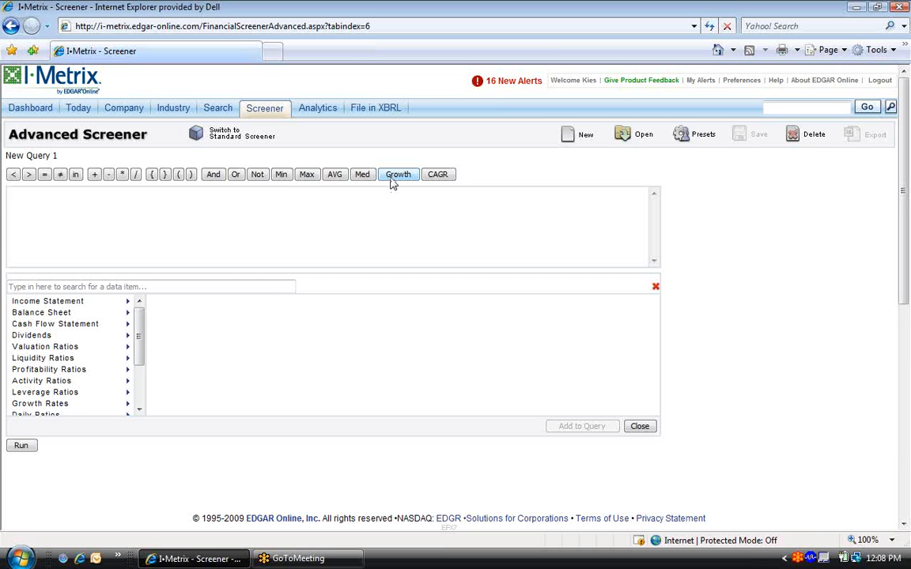
click(343, 178)
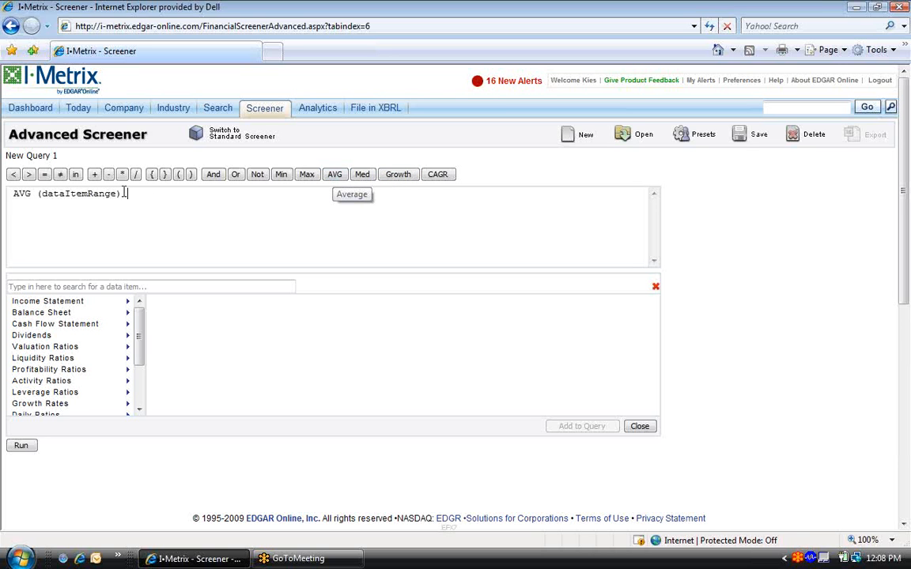
drag(120, 194, 41, 193)
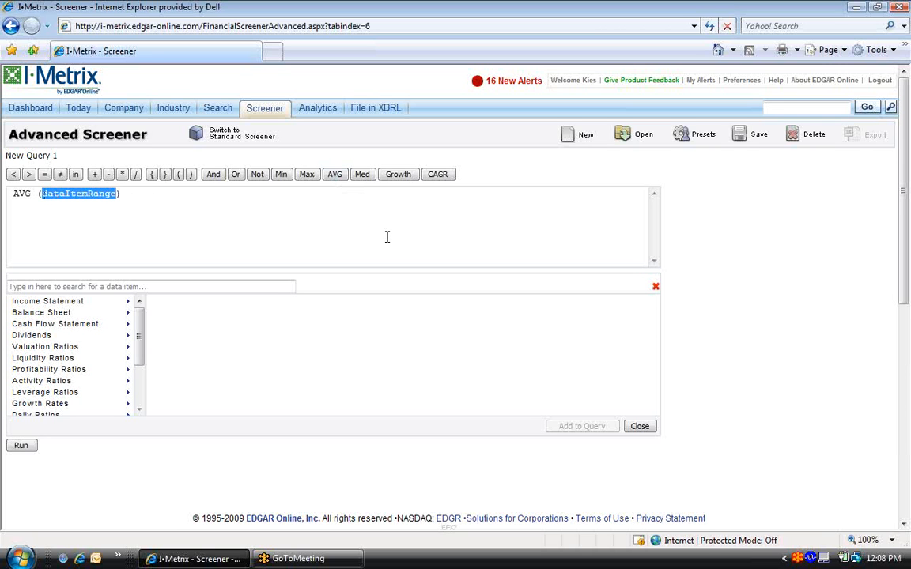
key(Delete)
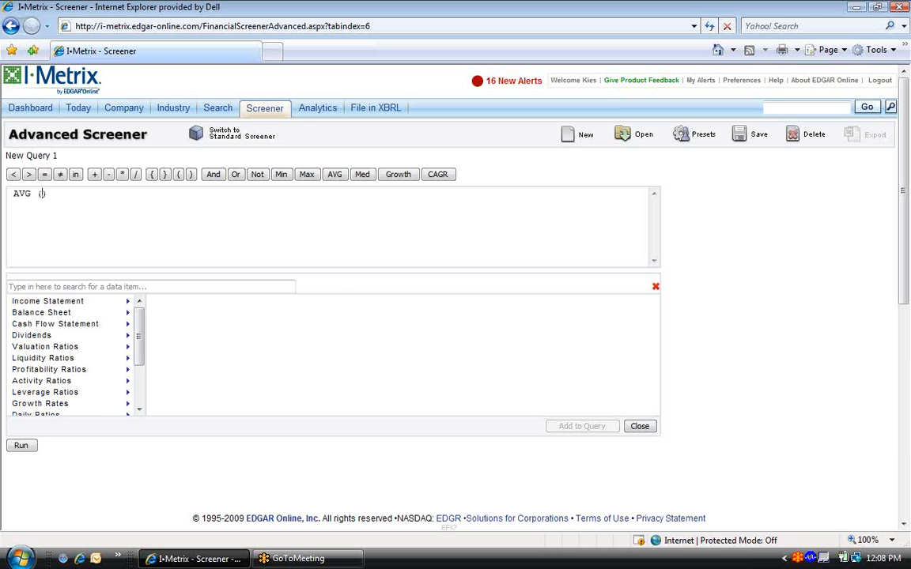
Step: Search the data items for "ebitda" and select EBITDA to list its periods
click(193, 284)
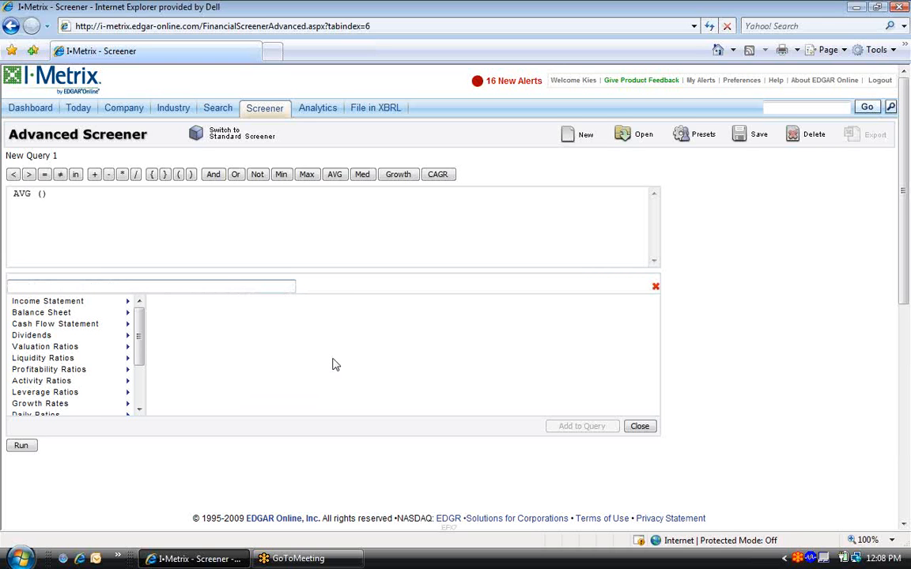
text(ebitda)
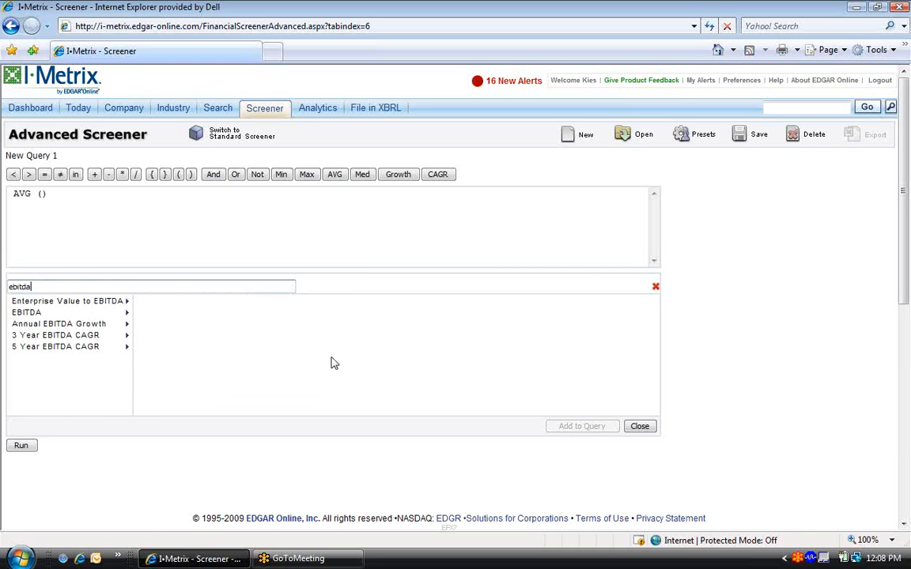
click(48, 312)
click(196, 304)
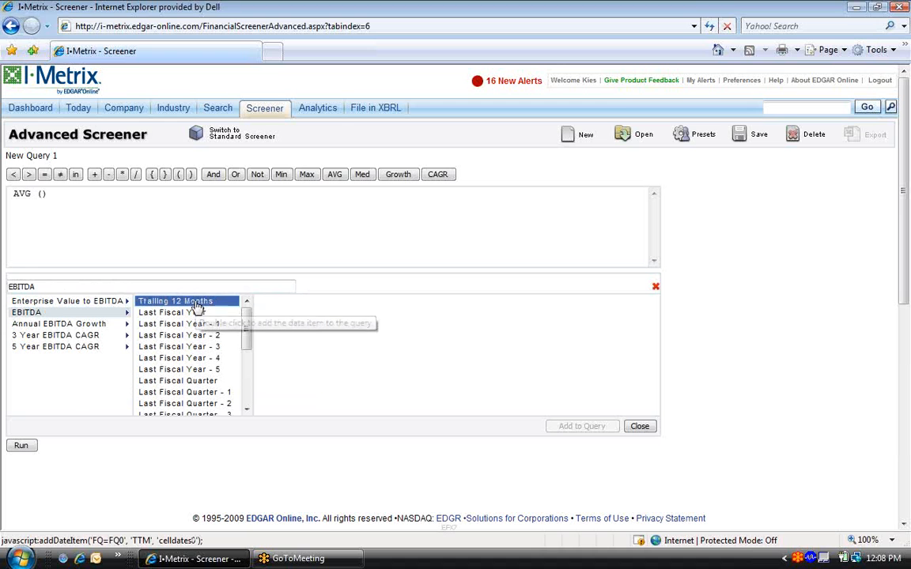
double_click(196, 304)
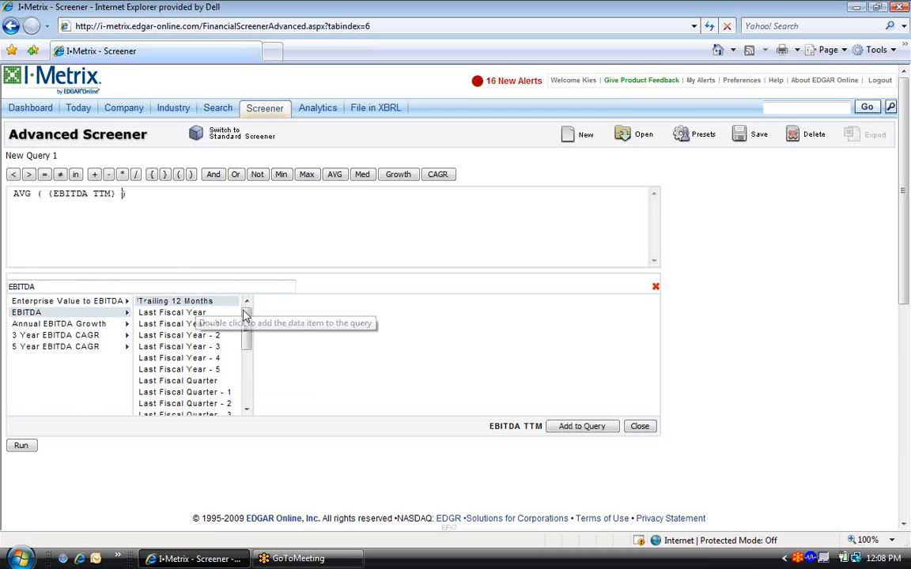
drag(124, 193, 47, 193)
key(Delete)
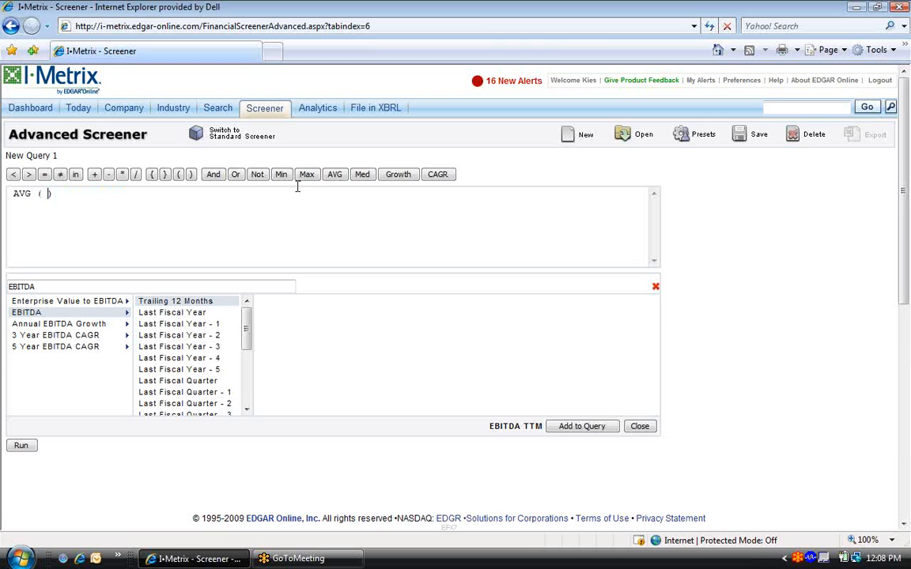
Step: Complete the AVG expression by dividing the 5 Year Range of EBITDA by the 5 Year Range of Revenue
scroll(246, 260, down, 5)
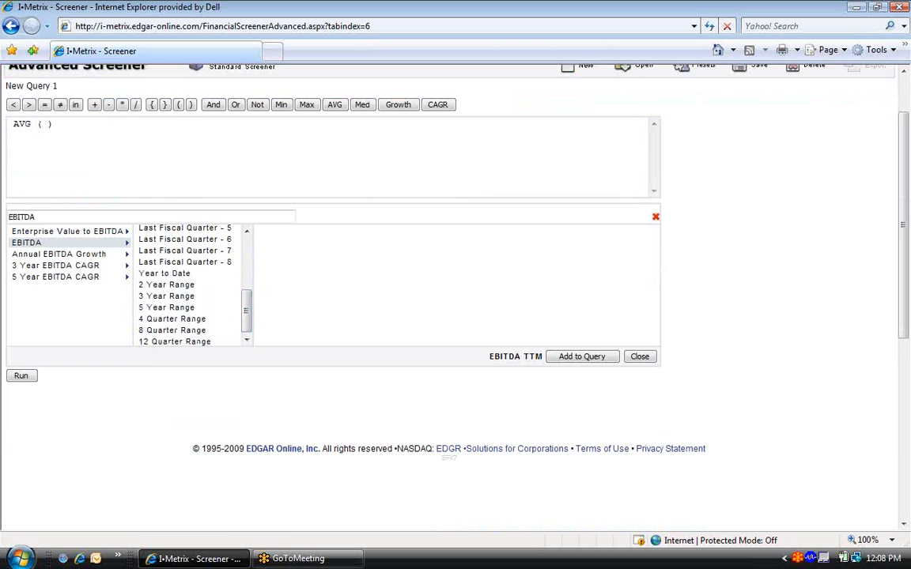
double_click(190, 308)
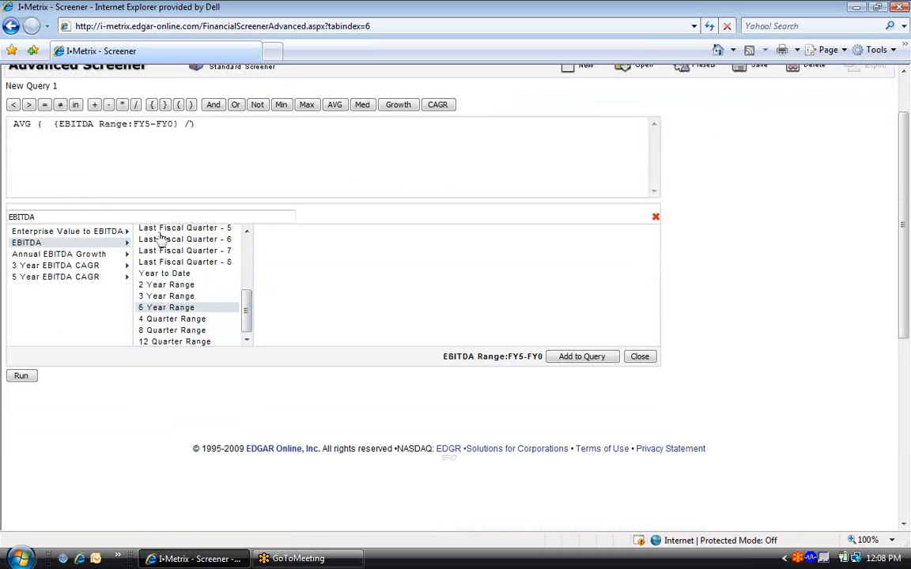
drag(71, 217, 1, 209)
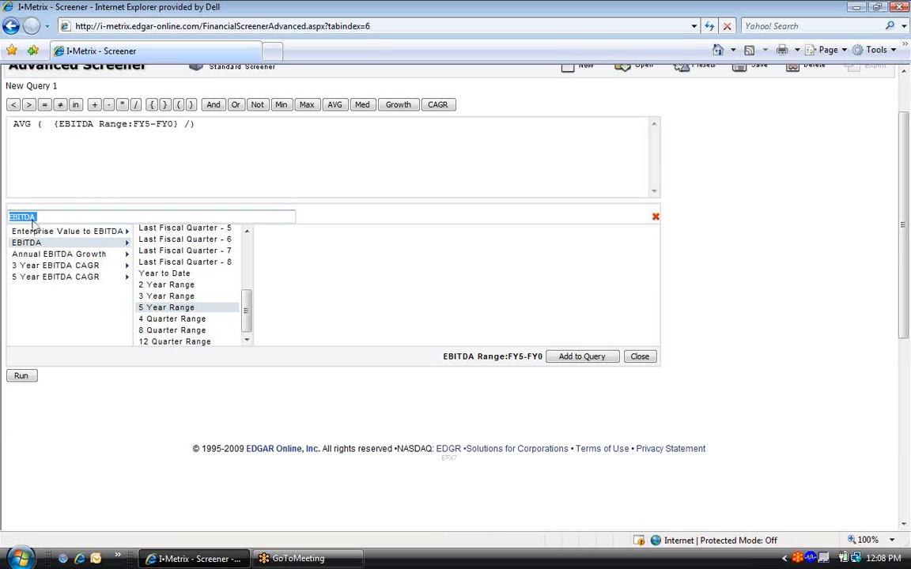
text(revnue)
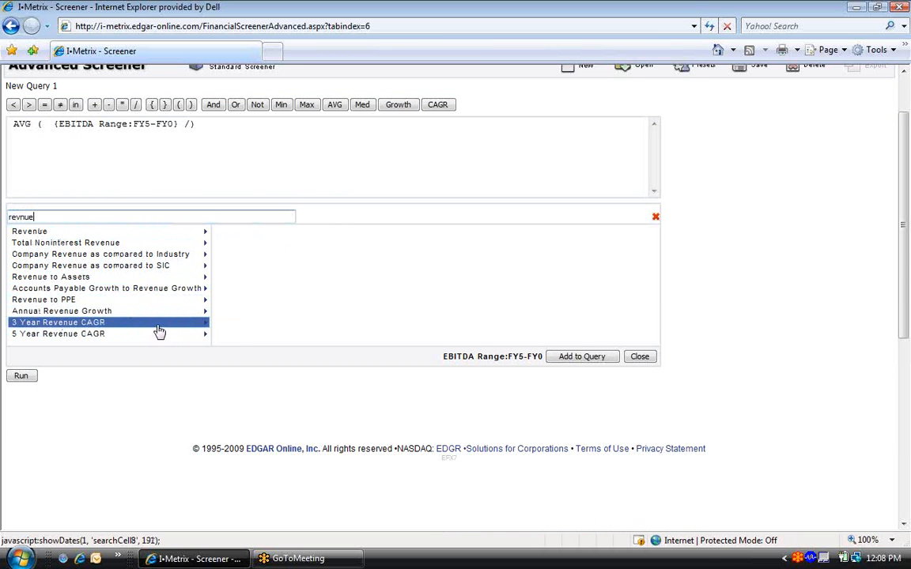
click(118, 232)
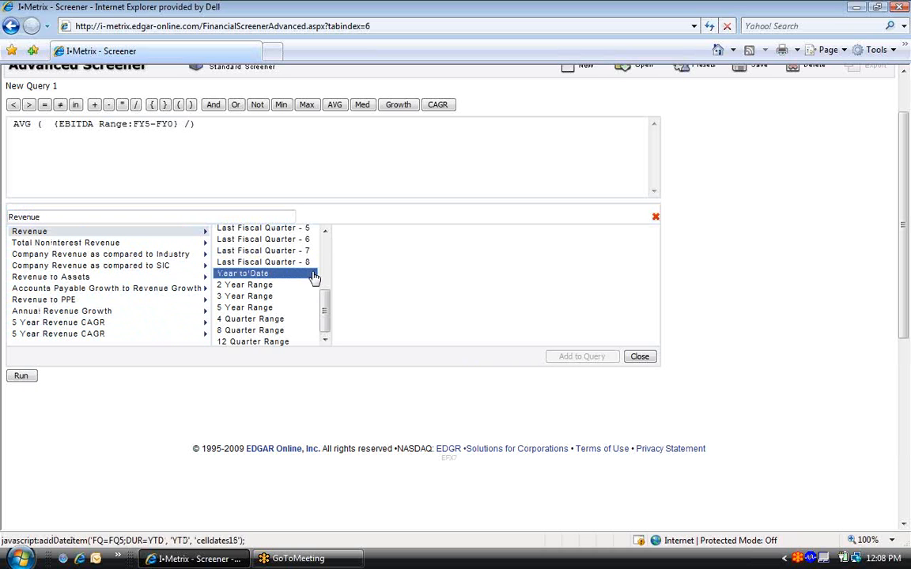
scroll(325, 301, up, 2)
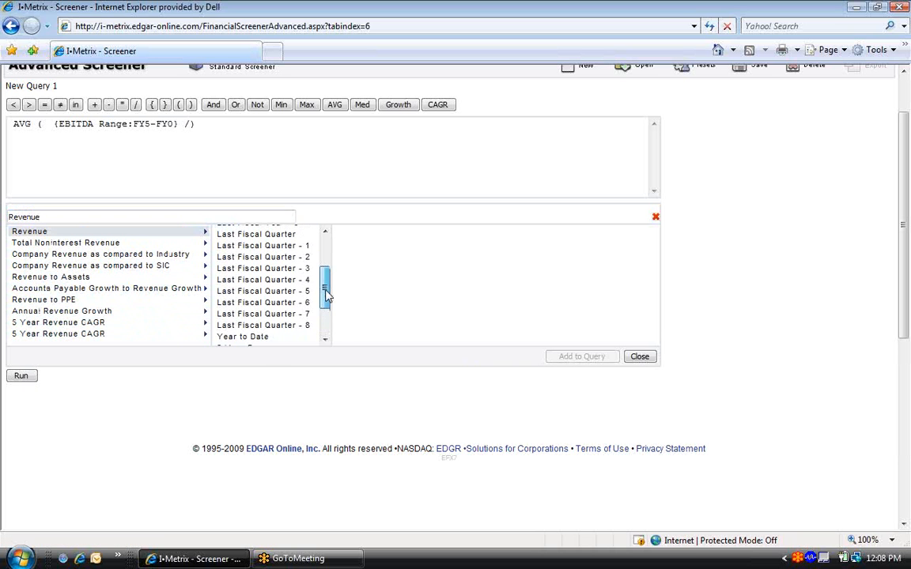
scroll(326, 298, down, 3)
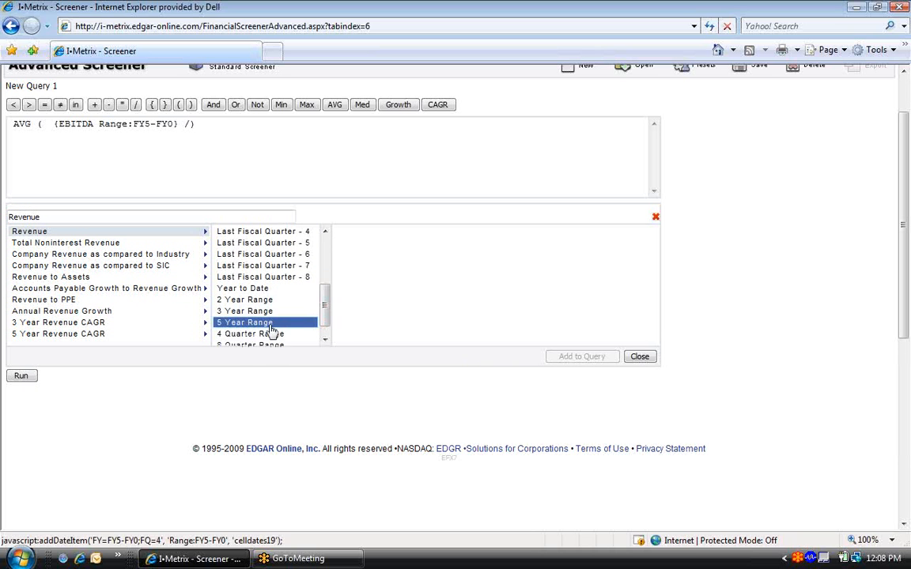
click(269, 325)
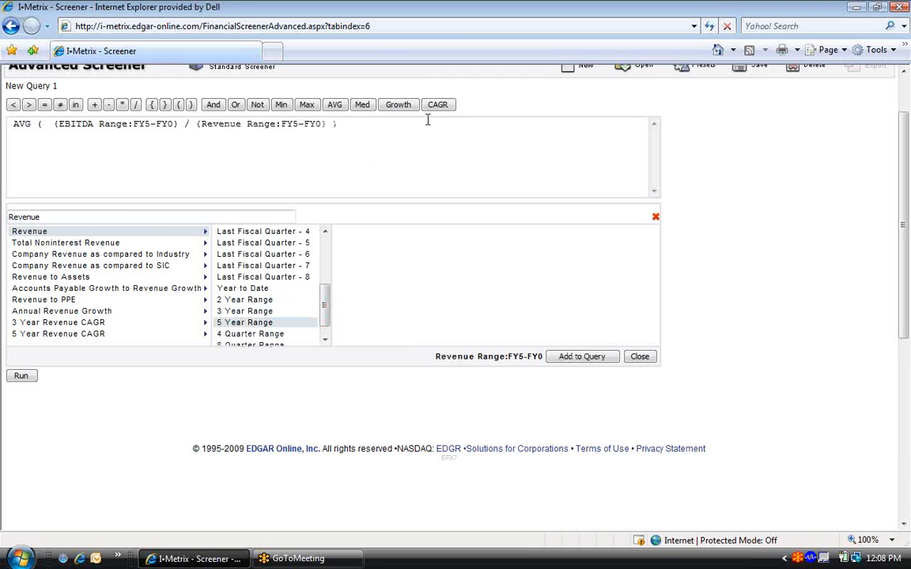
Step: Require the average to be > .5, run the query and display its results for review
text(> .5)
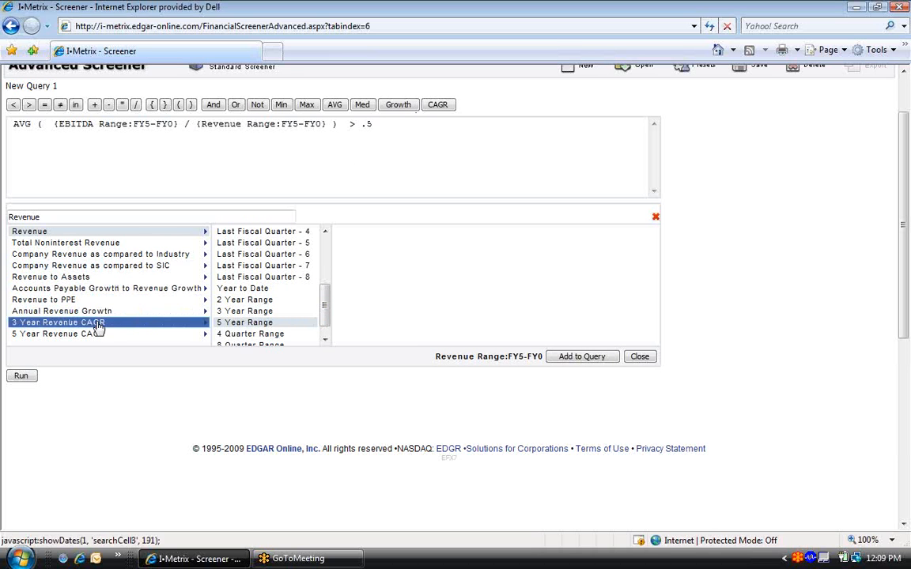
click(21, 376)
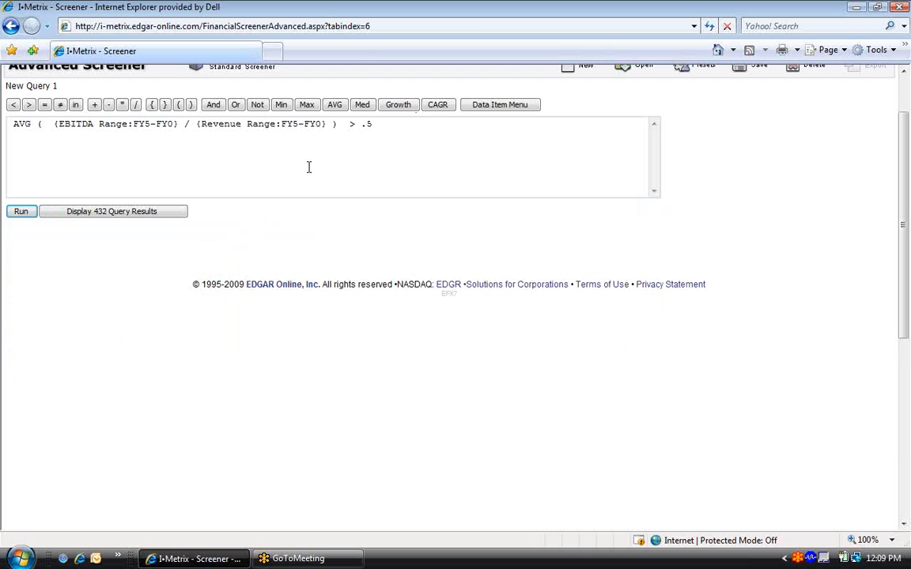
click(155, 213)
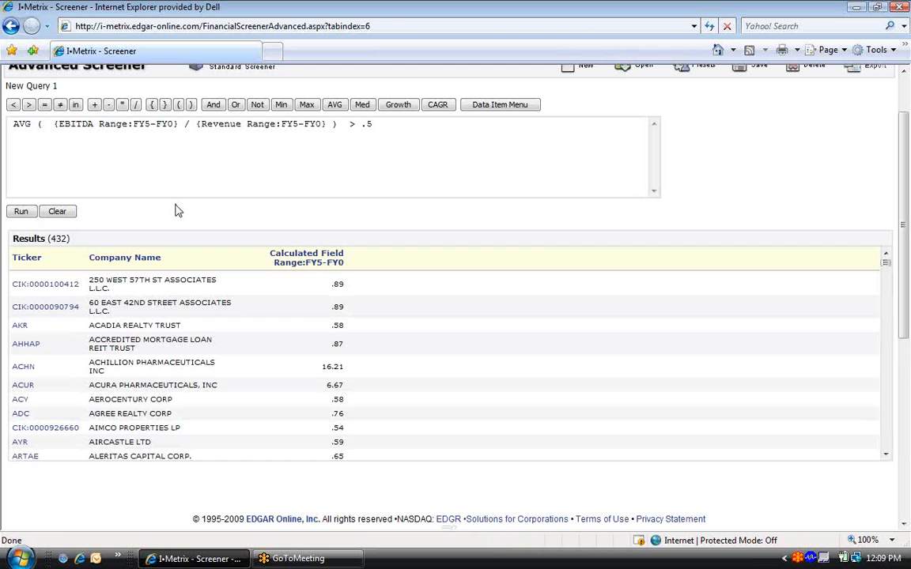
scroll(399, 296, down, 1)
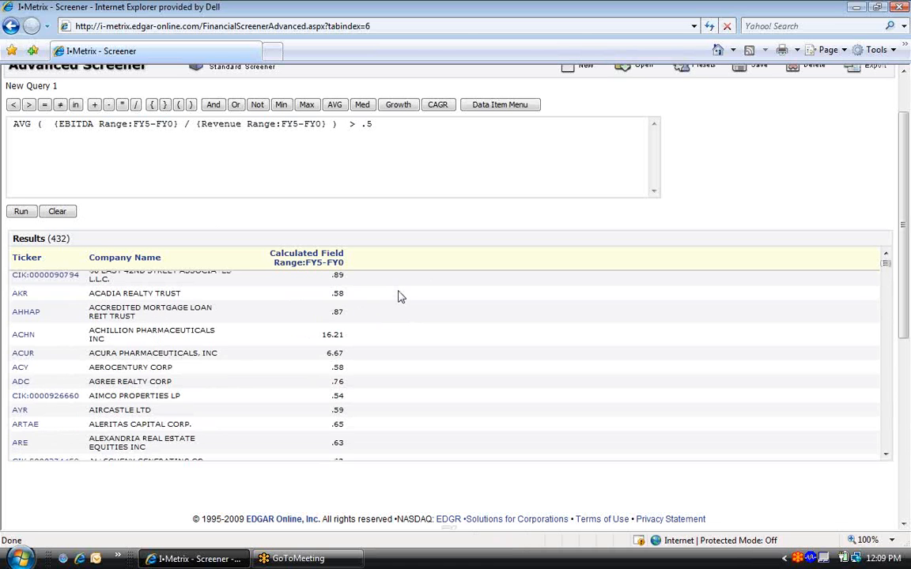
scroll(398, 297, down, 2)
scroll(387, 277, up, 1)
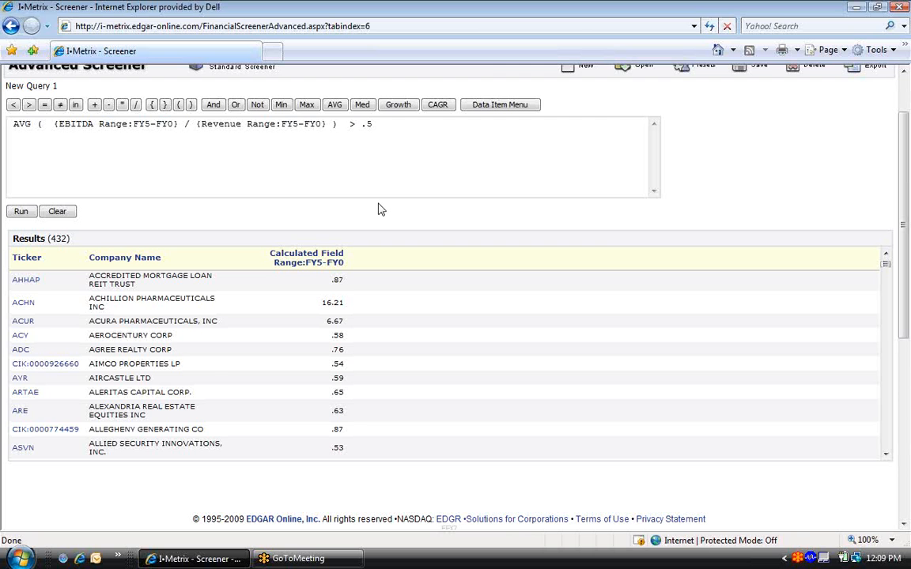
Step: Extend the query with an "and" GROWTH function and remove its dataItem placeholder
scroll(413, 201, up, 2)
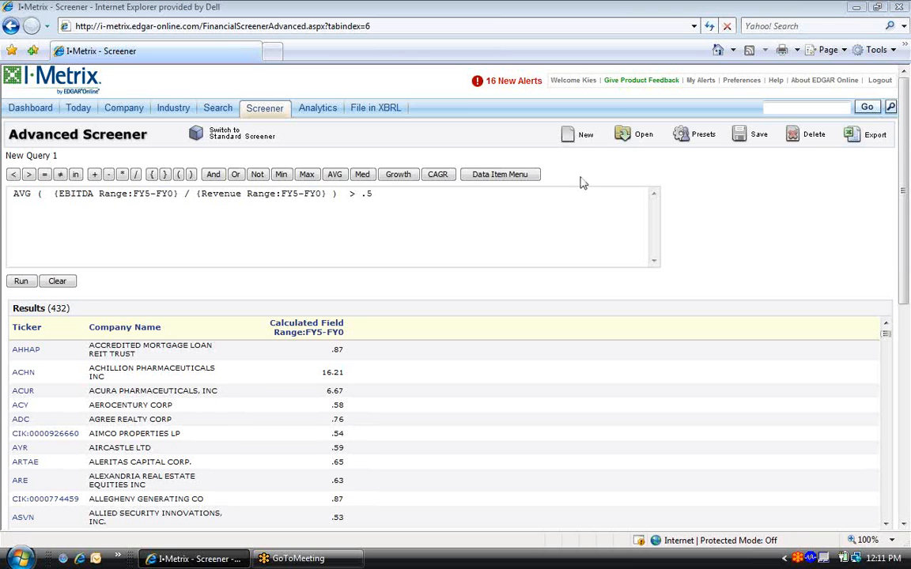
click(378, 190)
text(a)
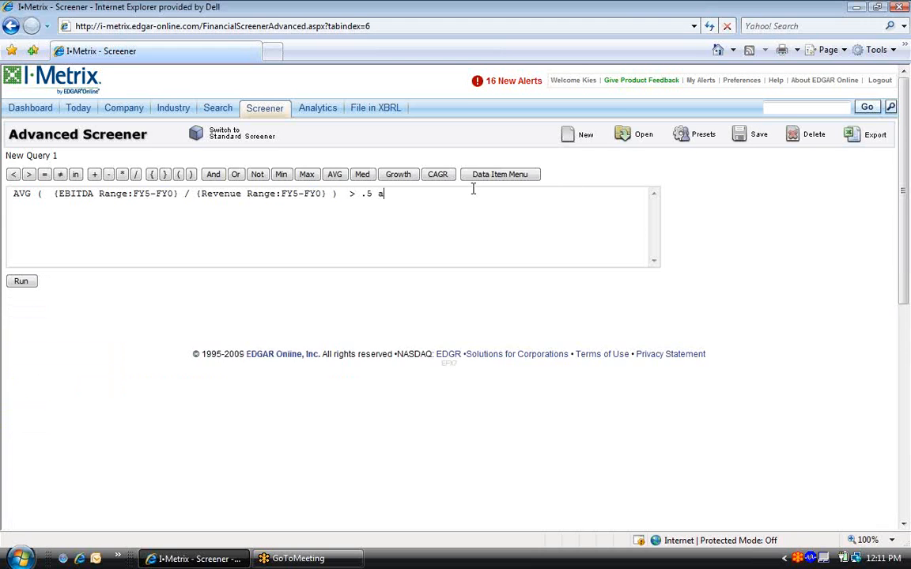
text(nd)
click(398, 174)
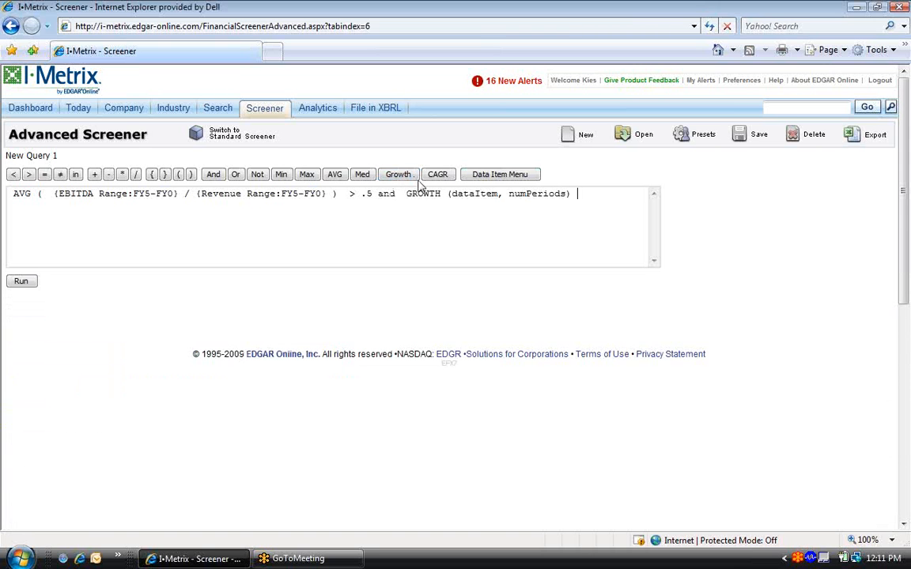
double_click(497, 193)
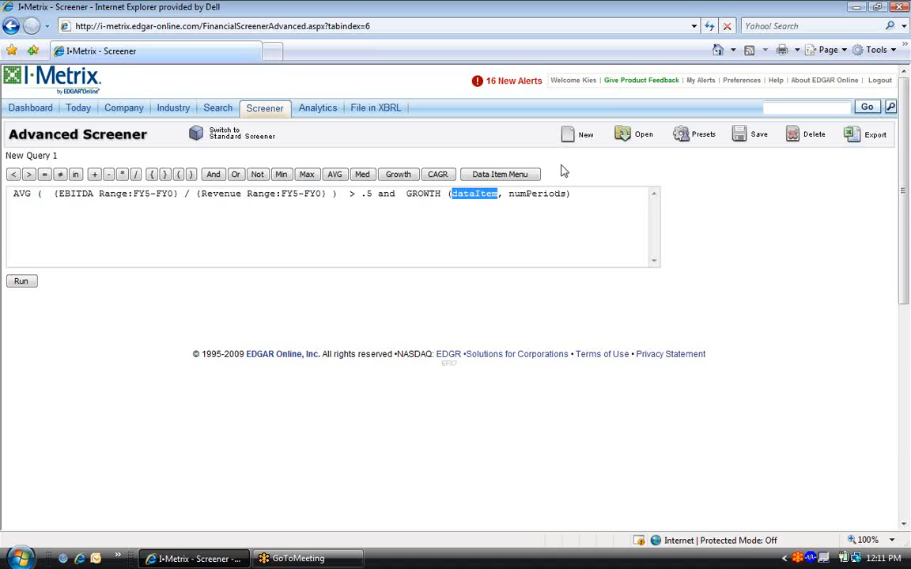
key(Delete)
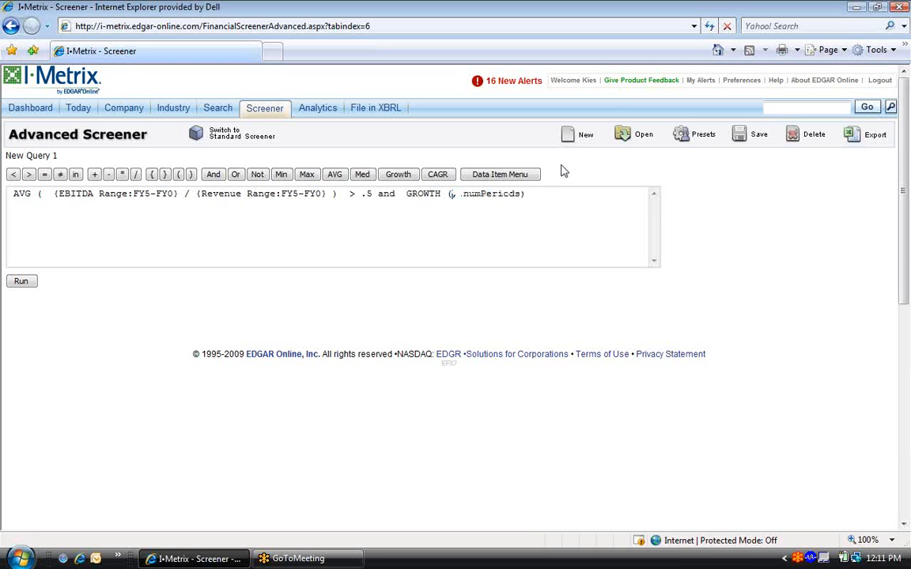
Step: Search the data items for "revenue" and insert Revenue for the Last Fiscal Year into the GROWTH function
click(500, 174)
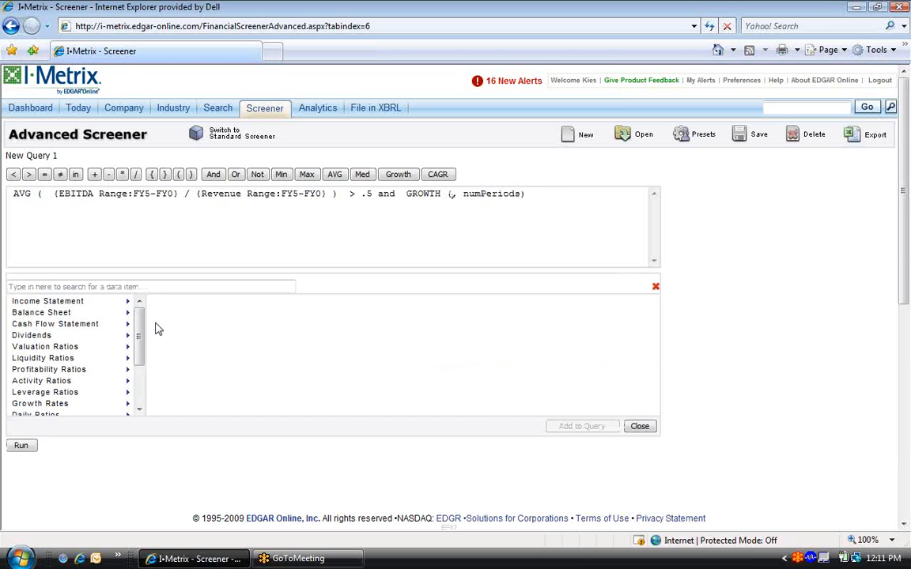
click(147, 288)
text(revenue)
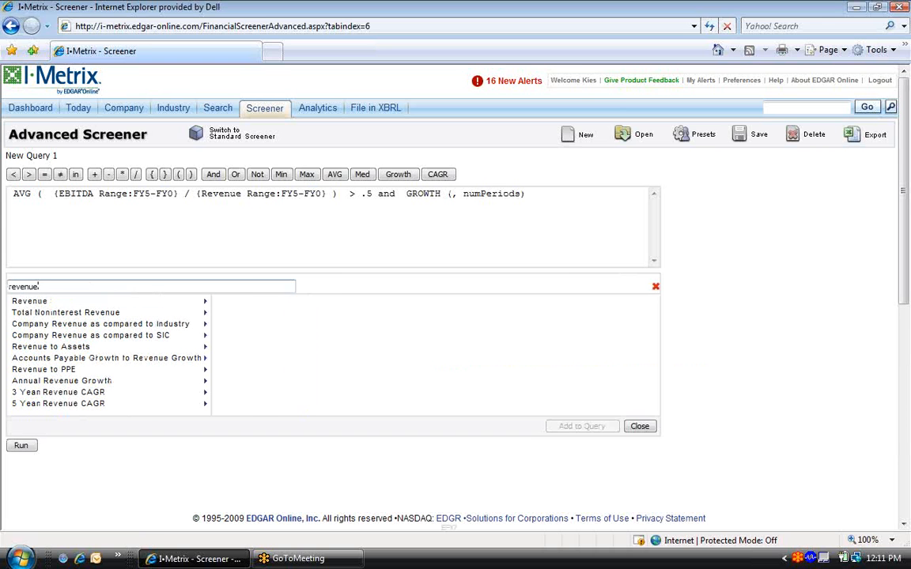
click(198, 300)
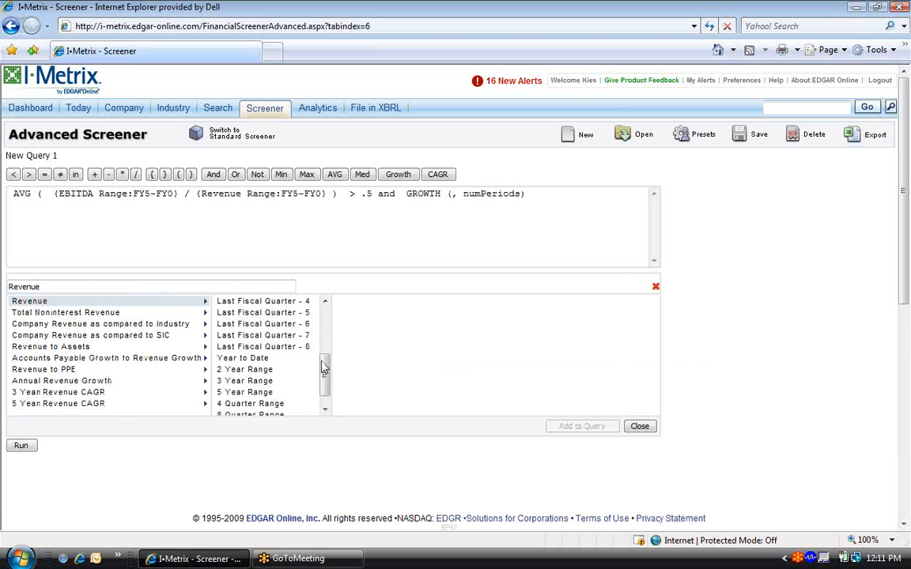
drag(324, 372, 327, 308)
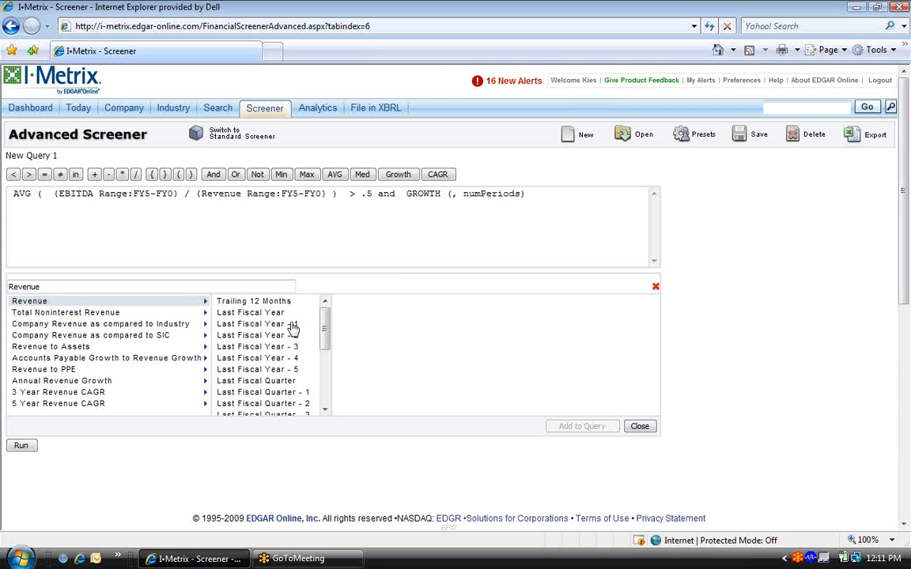
click(290, 314)
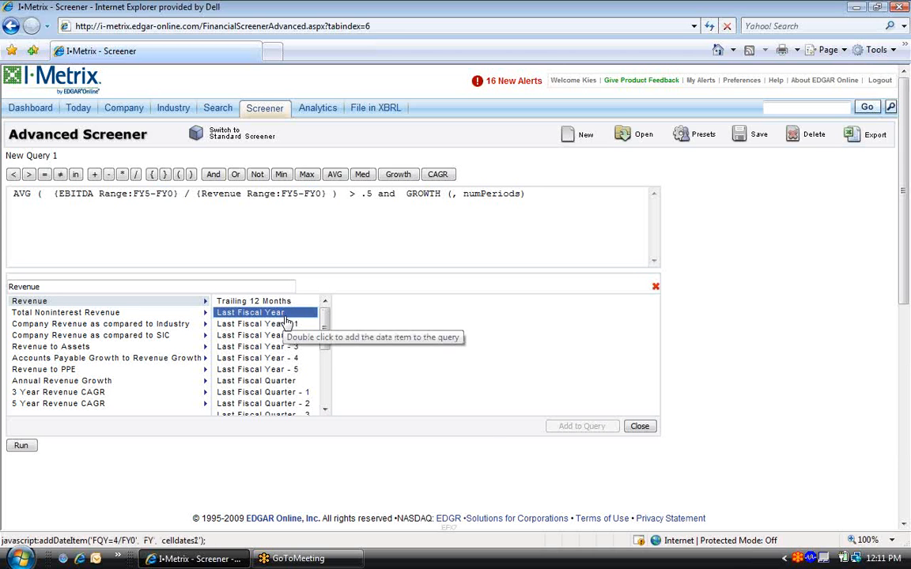
double_click(285, 315)
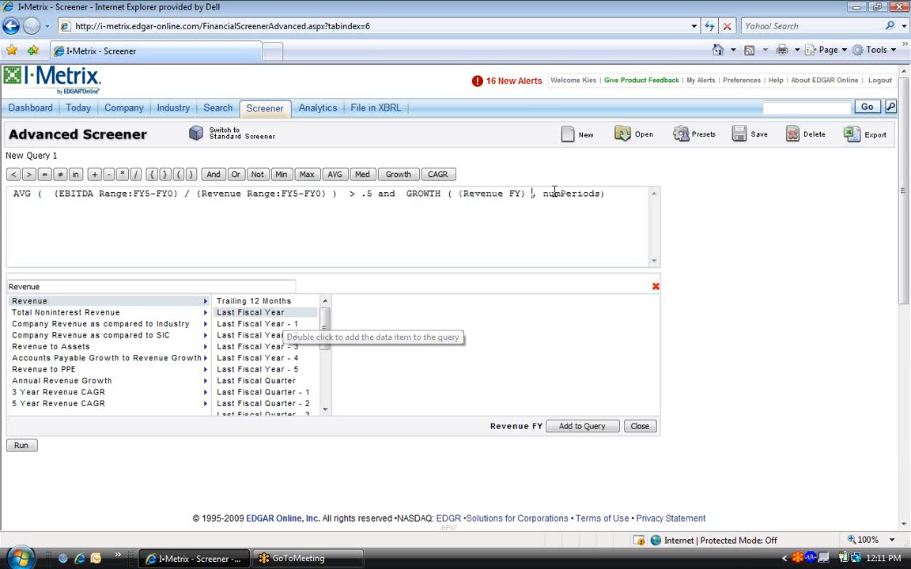
Step: Set the GROWTH function's numPeriods to 5 with the condition > 2, and run the query to display its results
drag(543, 194, 598, 196)
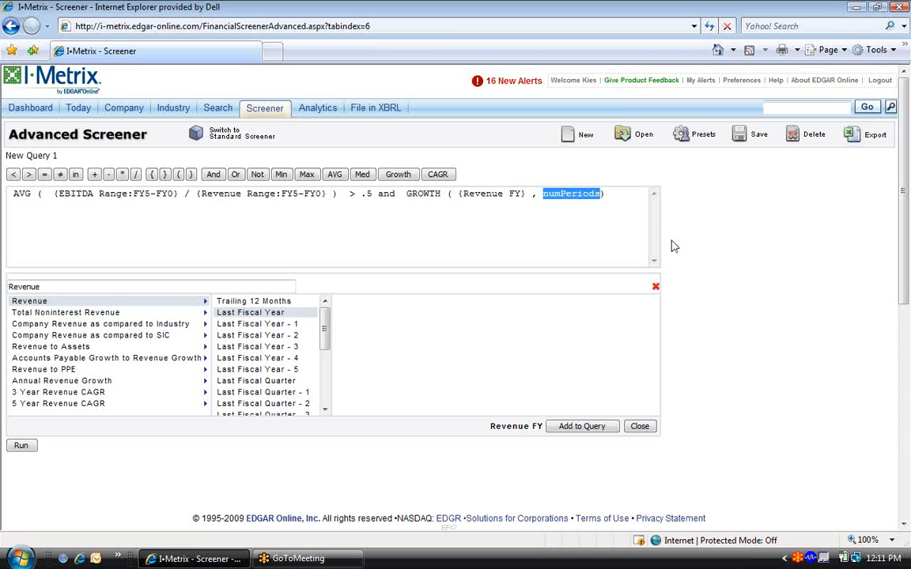
text(5) )
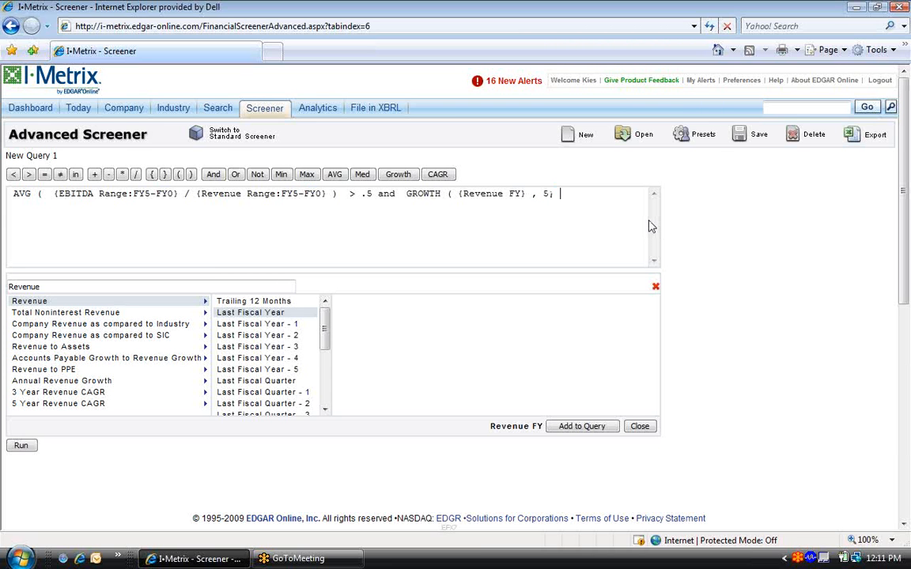
text(> 2)
click(28, 446)
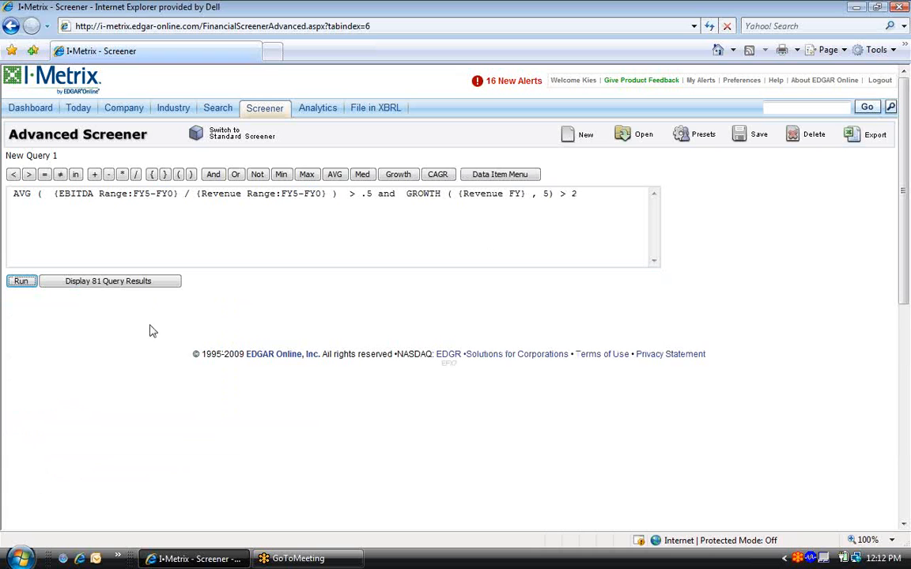
click(171, 283)
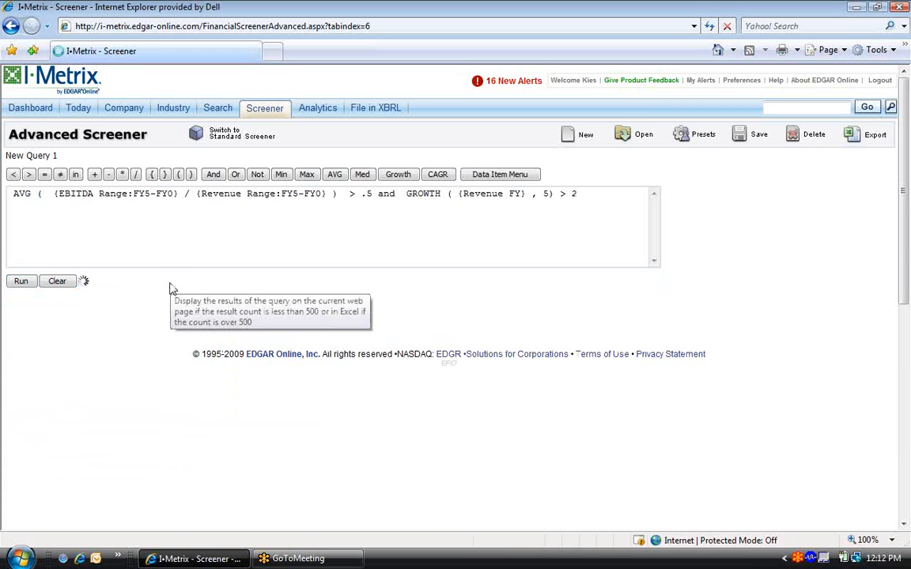